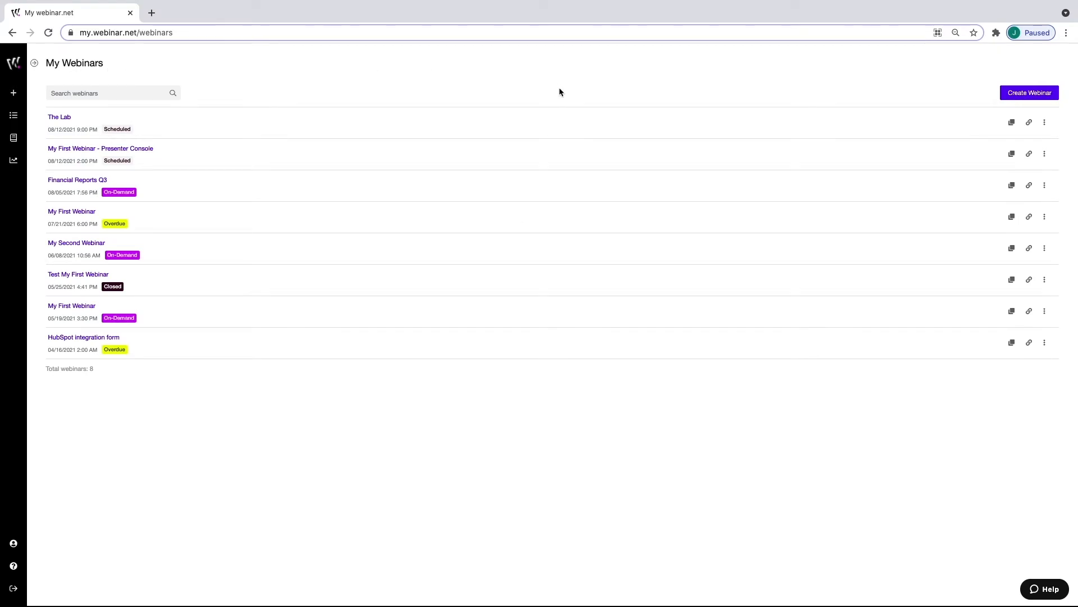
Open advanced editing for the webinar titled The Lab.
click(1044, 124)
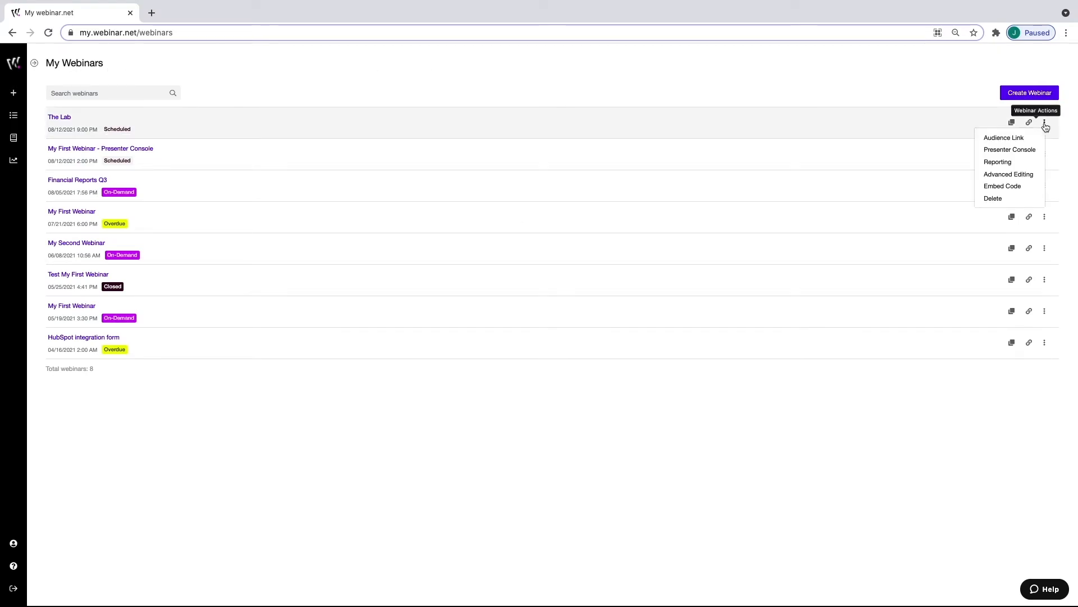
click(1011, 176)
click(310, 314)
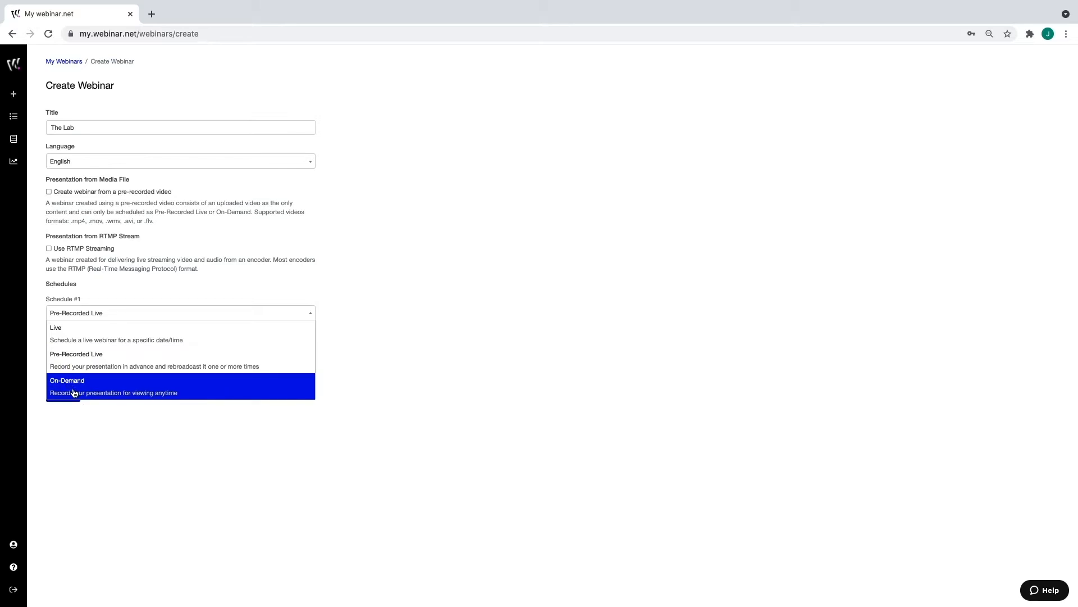
click(104, 465)
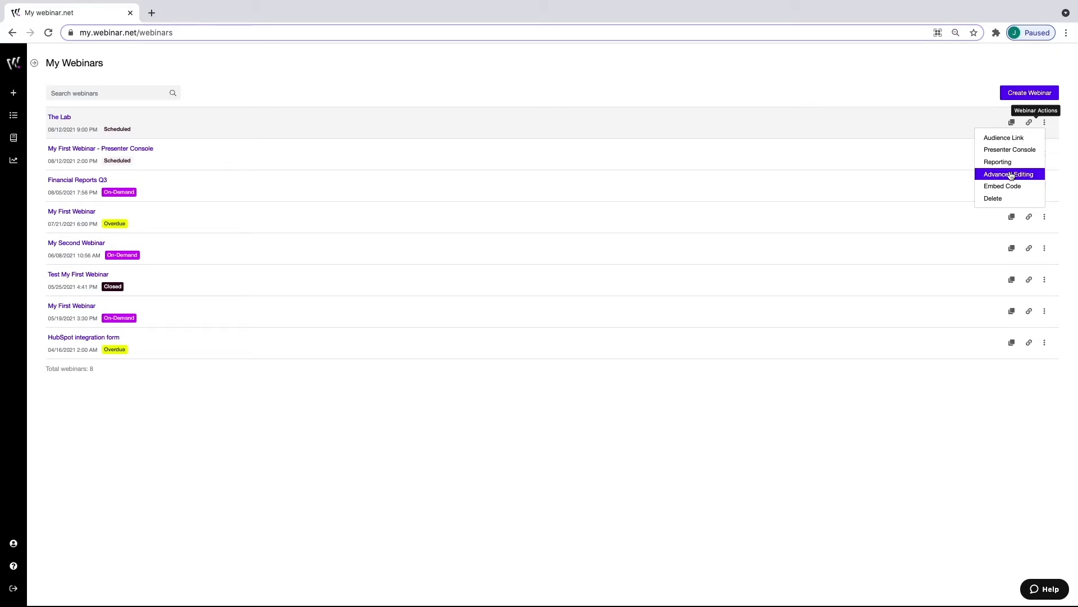
click(1010, 175)
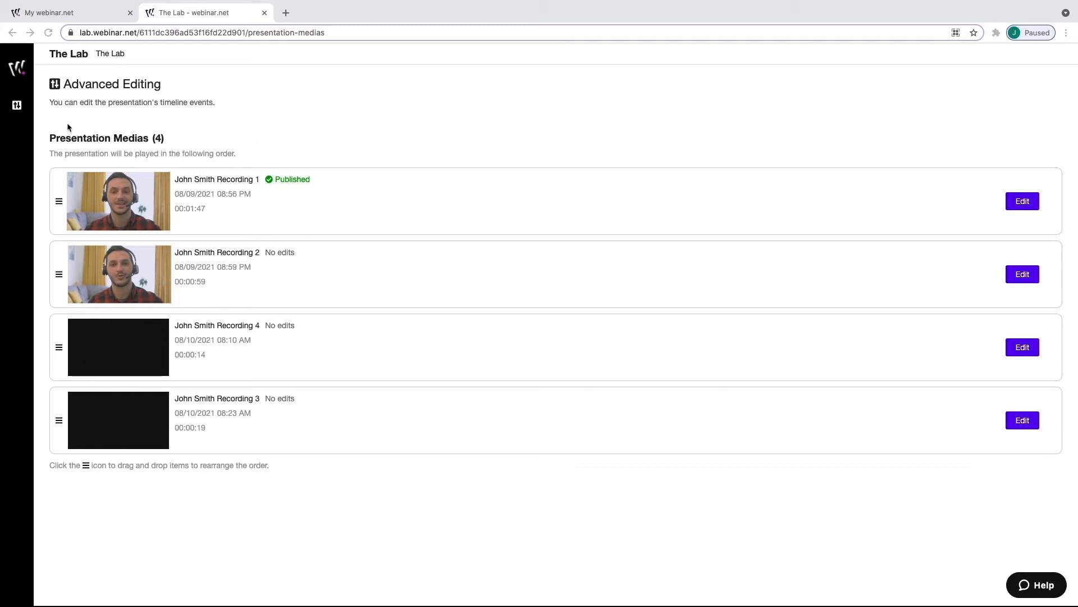
click(16, 107)
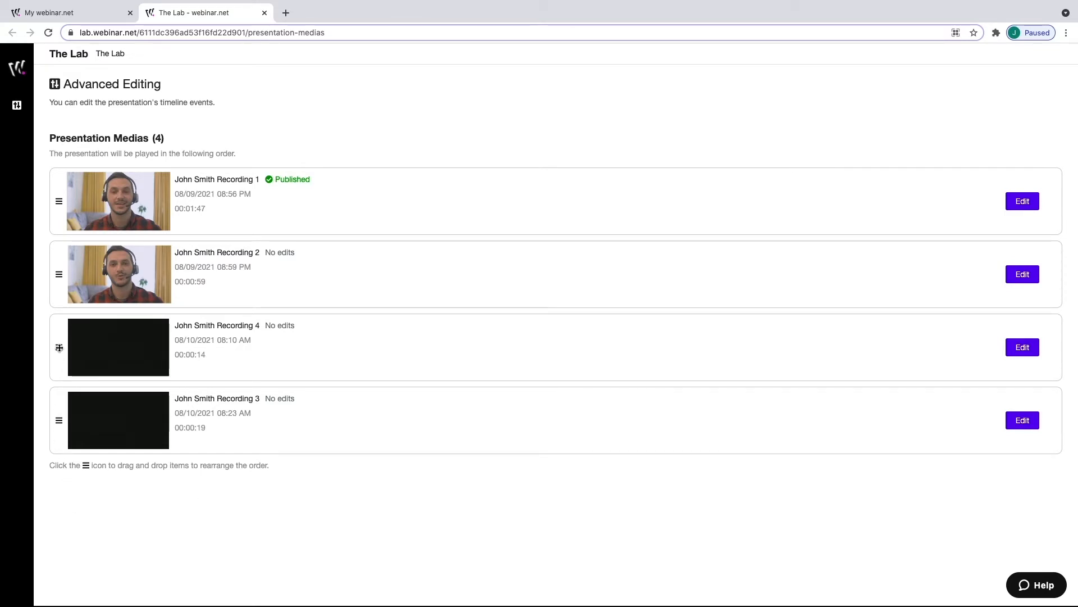
Move Recording 4 below Recording 3 in the presentation media order and open Recording 3 for editing.
drag(59, 347, 59, 425)
click(1022, 206)
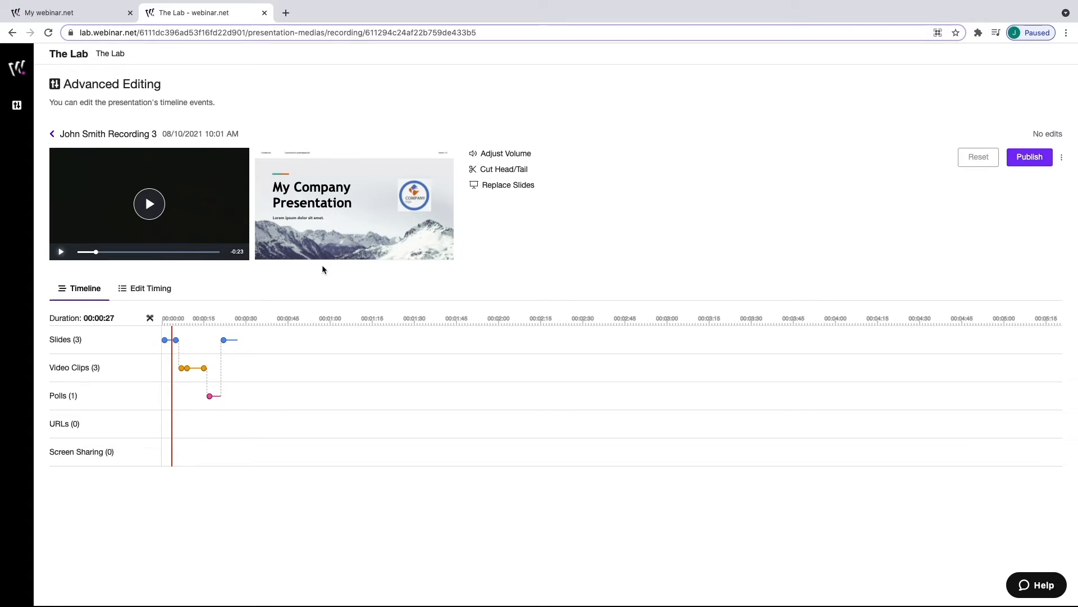
click(175, 320)
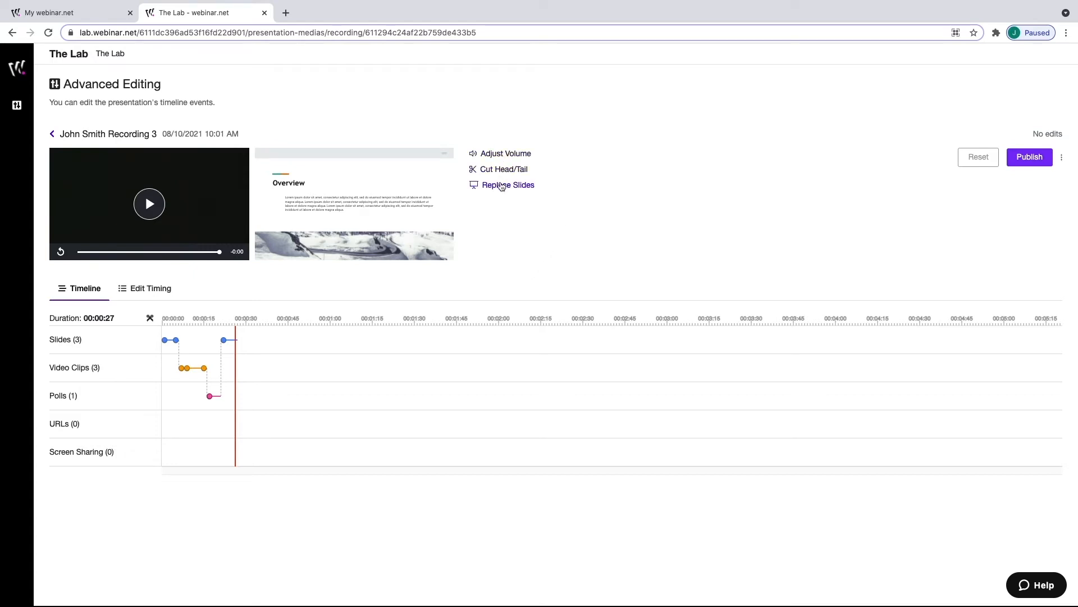
Adjust the volume of the recording and save the change.
click(502, 153)
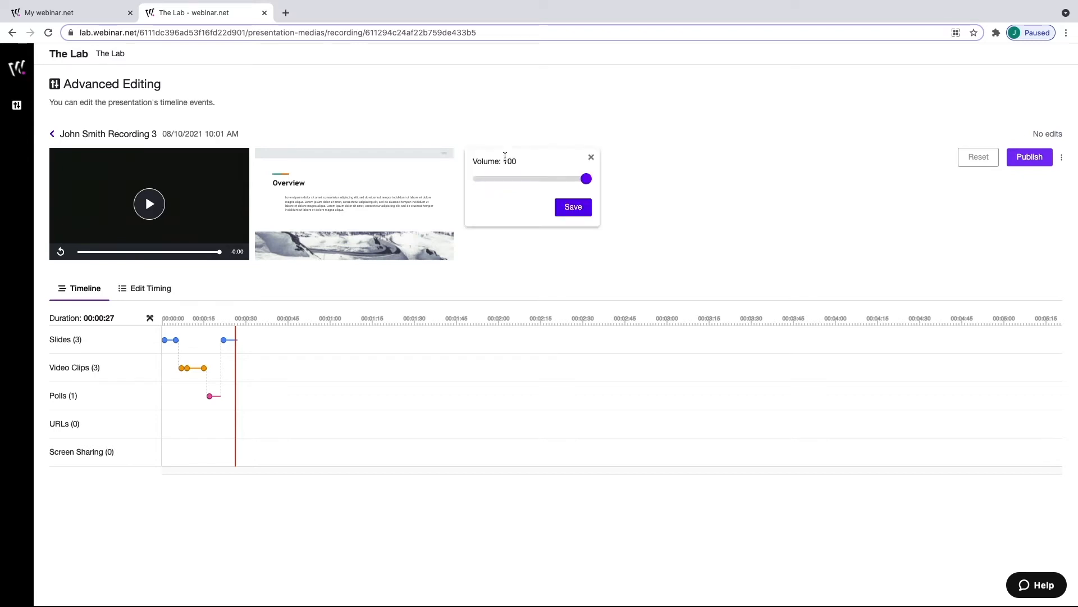
mouse_move(585, 179)
mouse_down()
mouse_move(553, 179)
mouse_move(588, 179)
mouse_up()
click(583, 208)
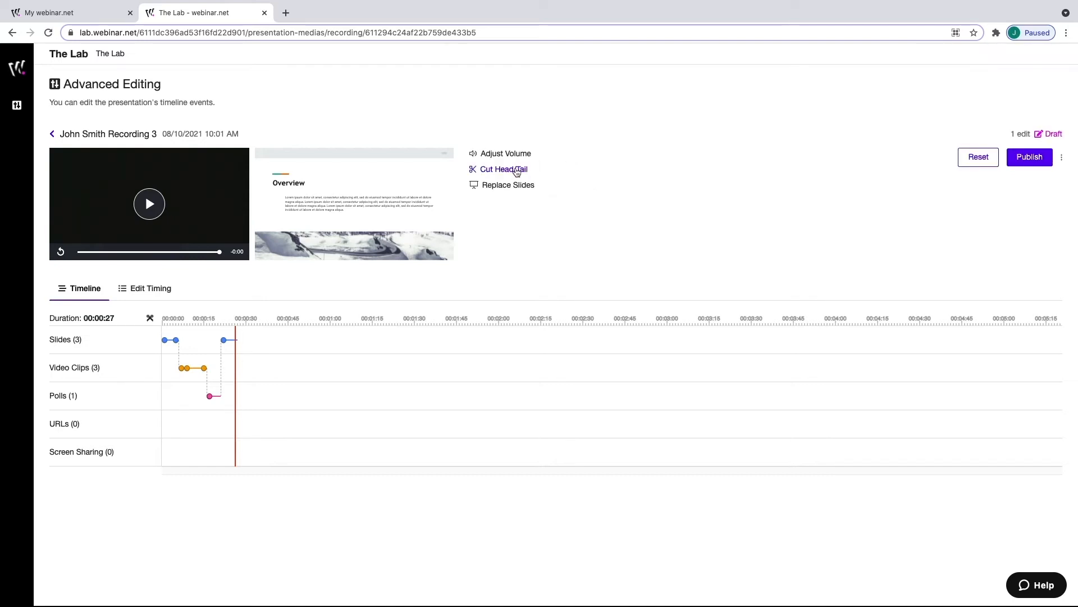
Examine the start and end times offered for cutting the recording's head and tail.
click(516, 169)
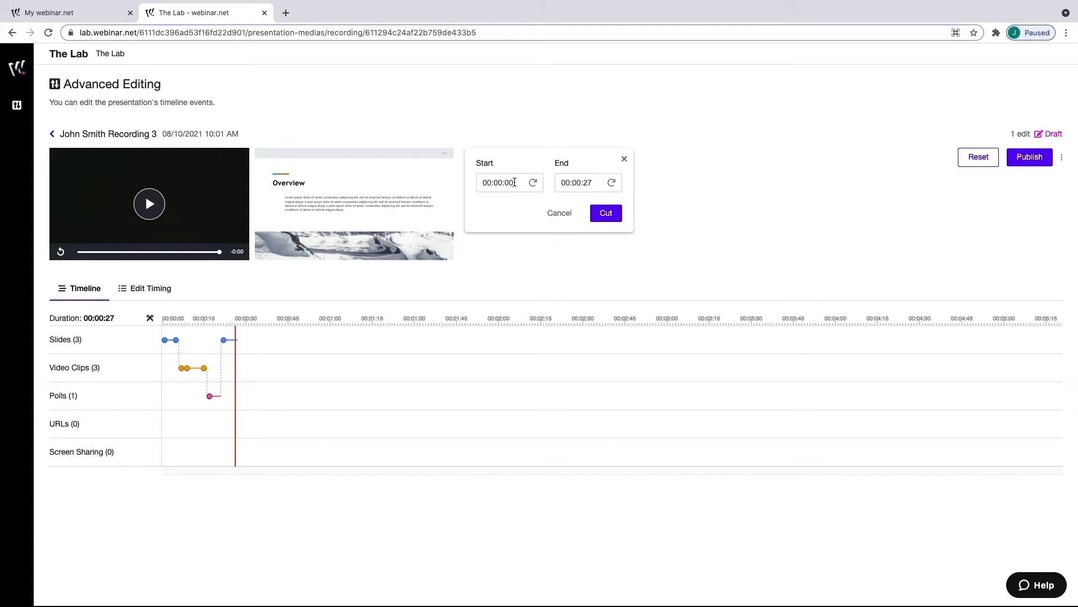
click(502, 183)
click(547, 265)
Try to replace the Consulting proposal.pptx slide deck with an uploaded file.
click(505, 186)
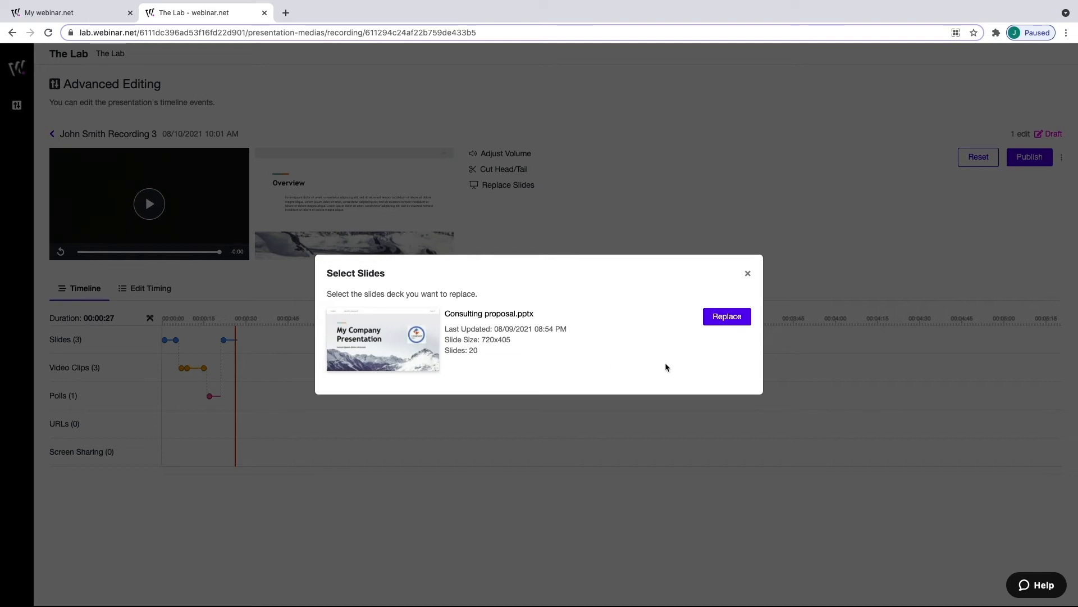
click(736, 312)
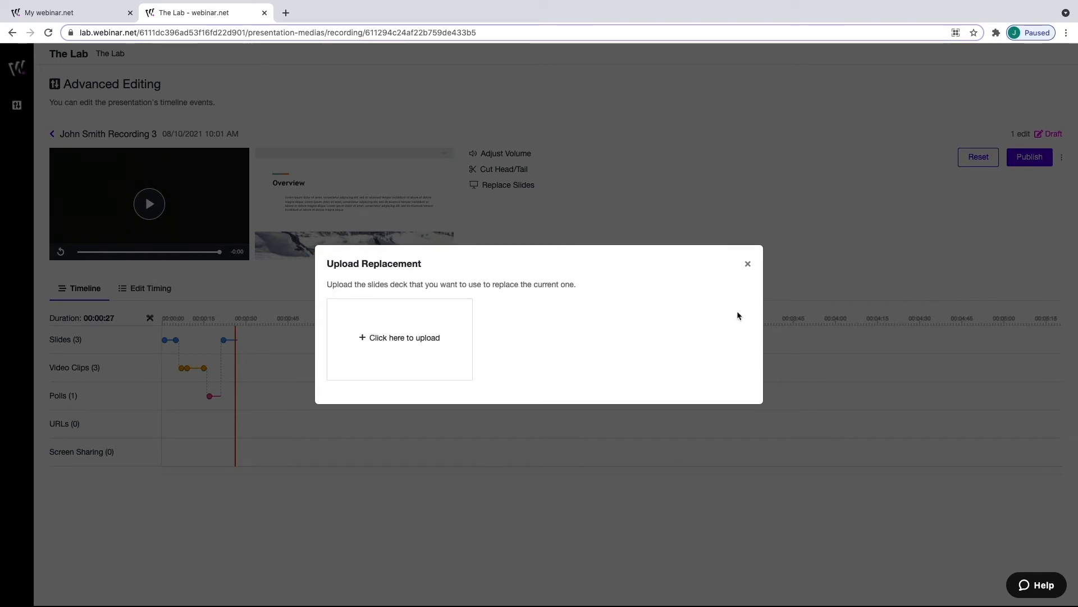
click(438, 341)
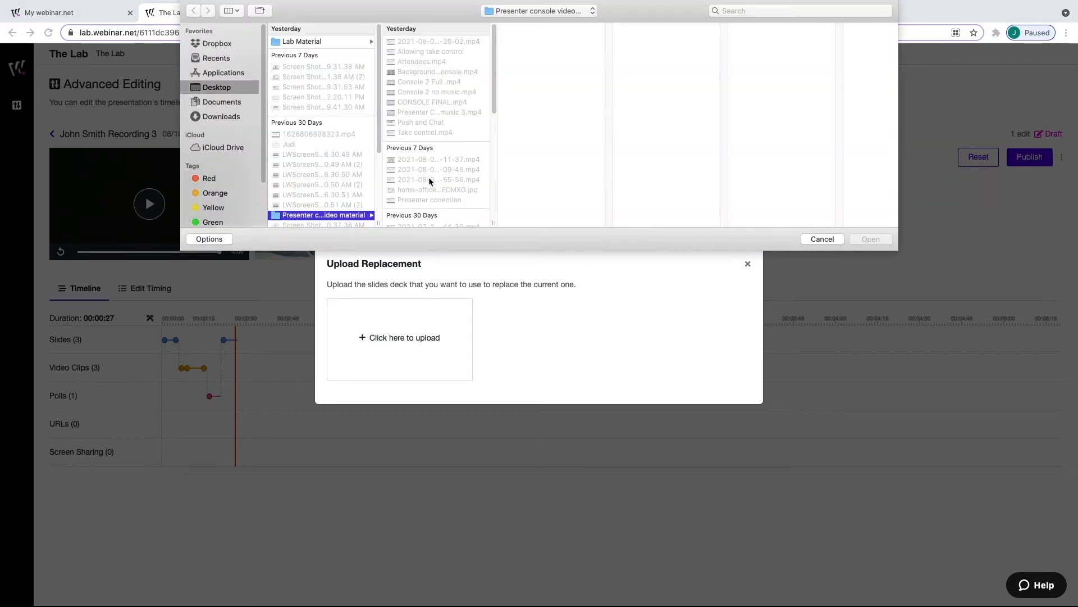
scroll(333, 161, down, 2)
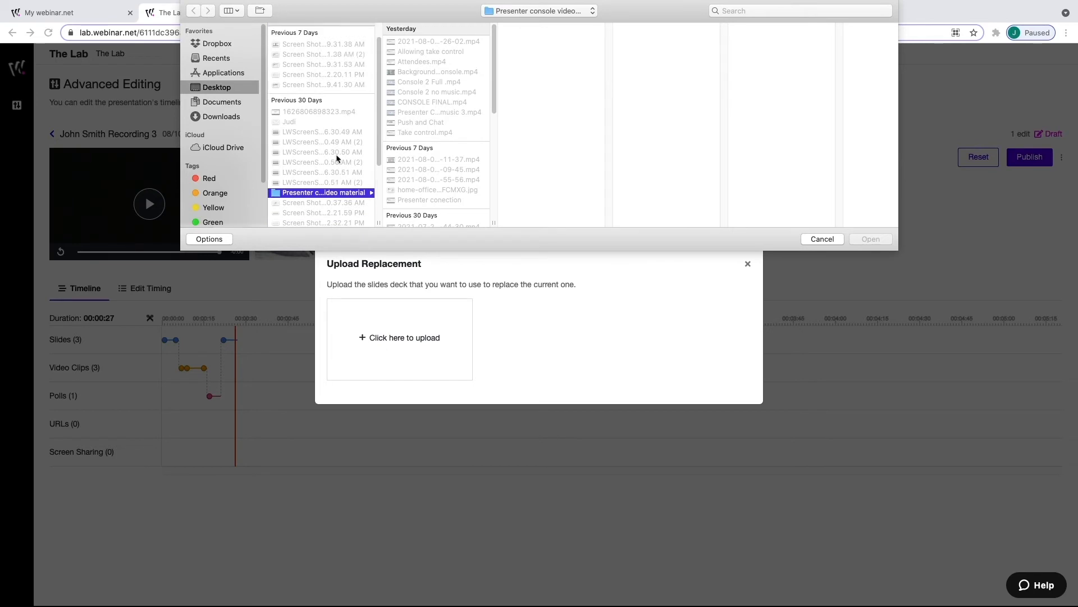
click(823, 239)
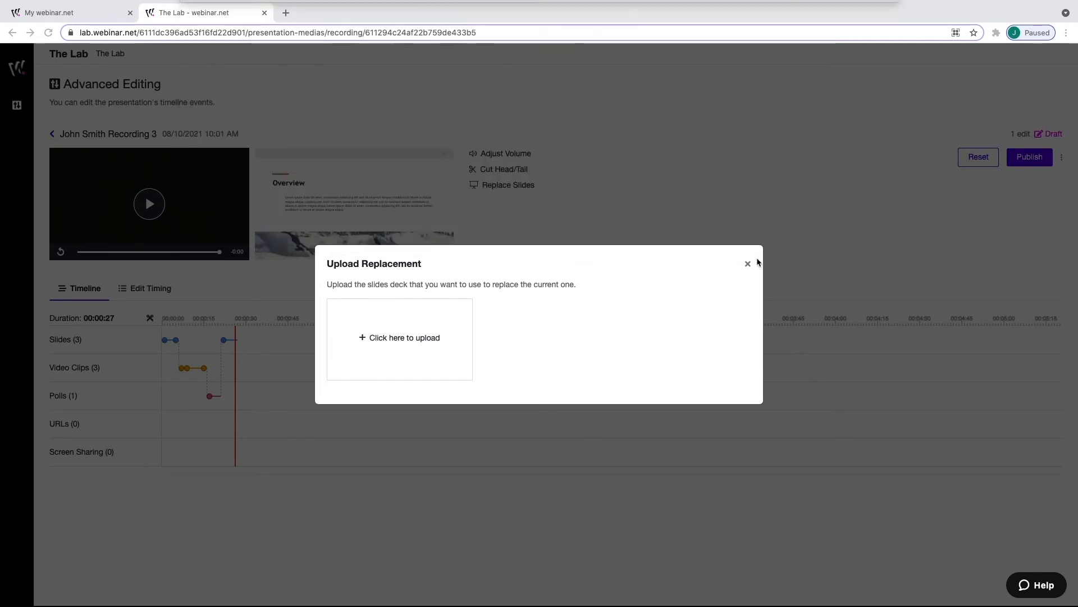
click(747, 264)
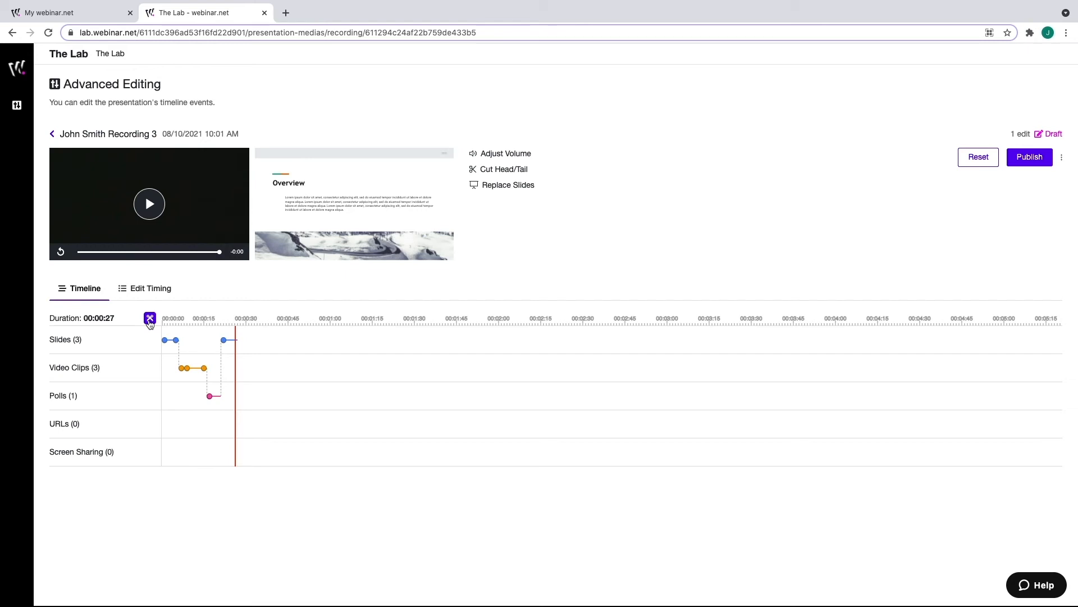
Cut a section about 7 seconds long from the timeline, covering the third video clip event and the start of the poll.
click(150, 320)
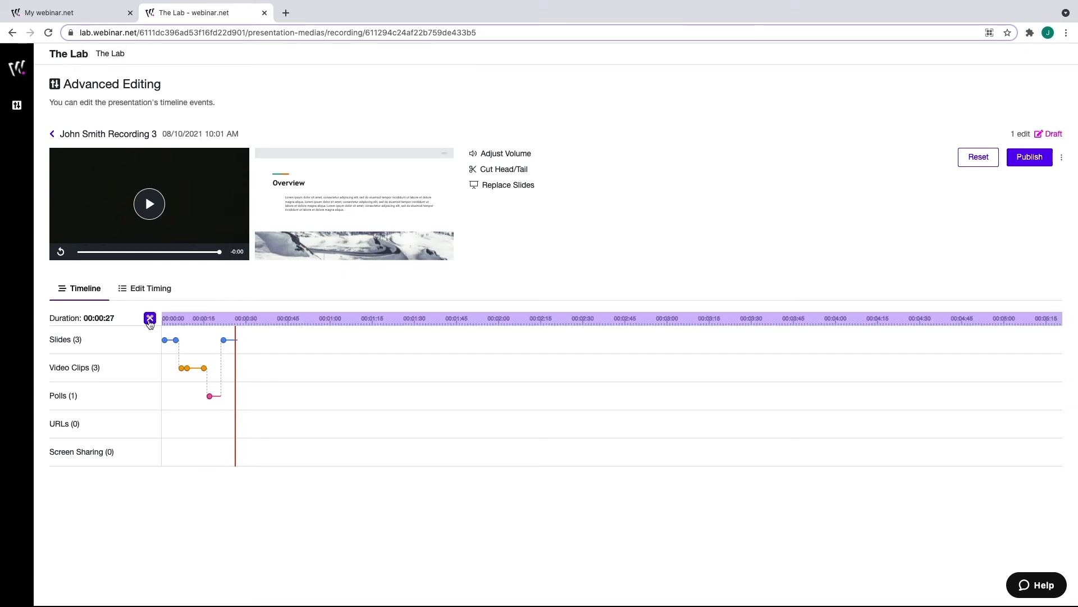
click(196, 327)
click(212, 327)
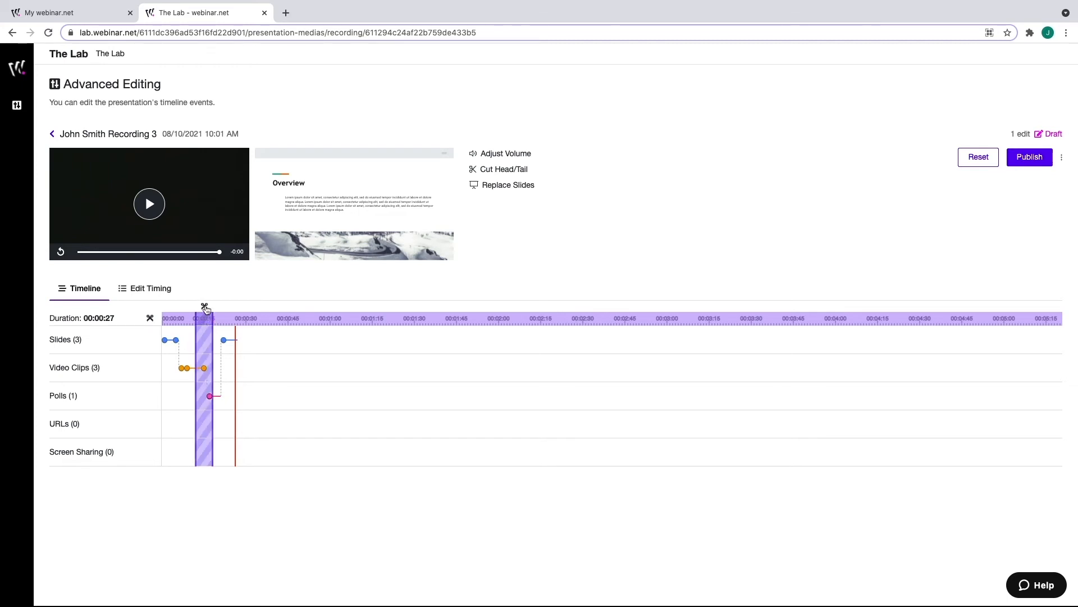
click(205, 308)
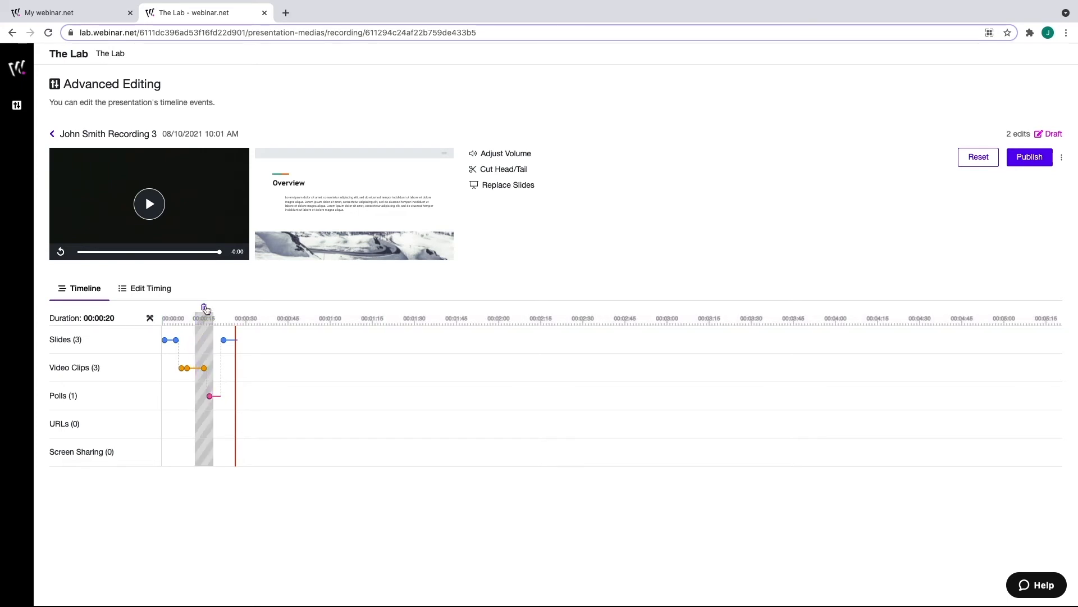
Set the third slide event, Overview, to 00:00:24 and delete that event from the timeline.
click(224, 341)
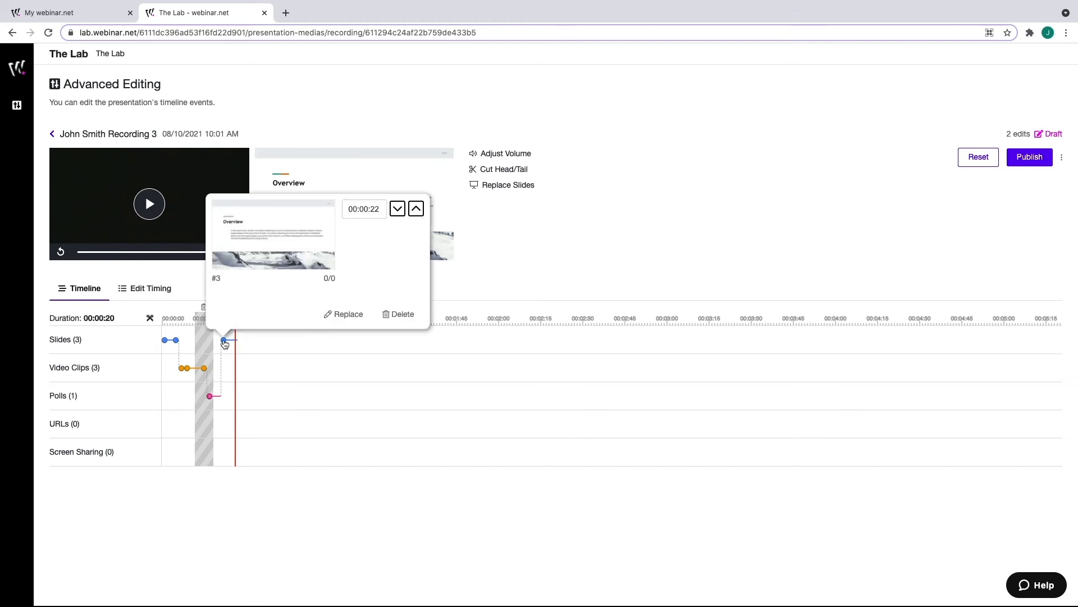
click(416, 209)
click(416, 209)
click(416, 209)
click(397, 210)
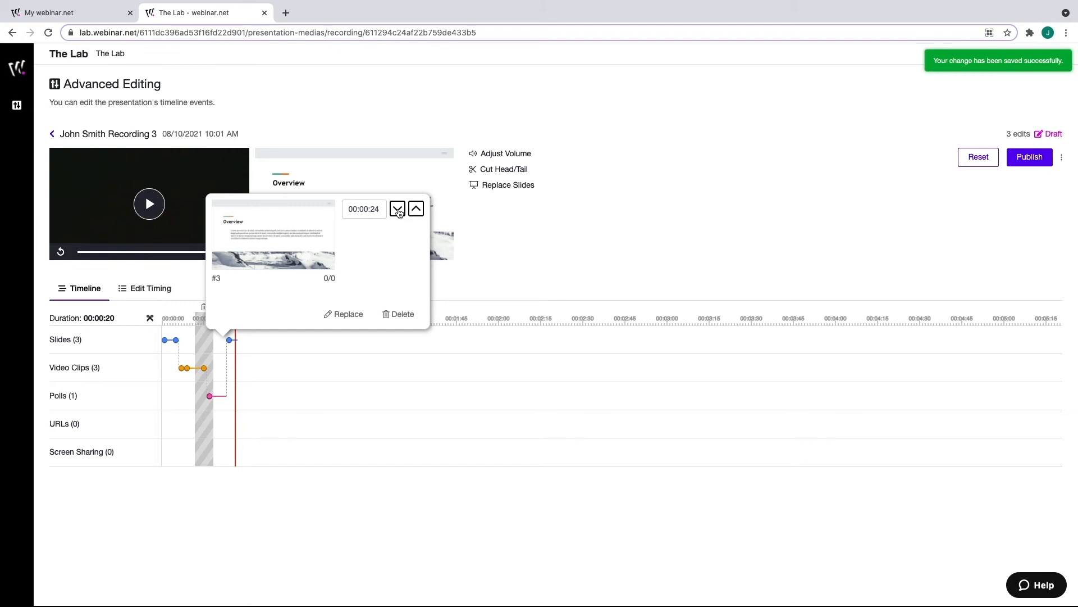
click(402, 316)
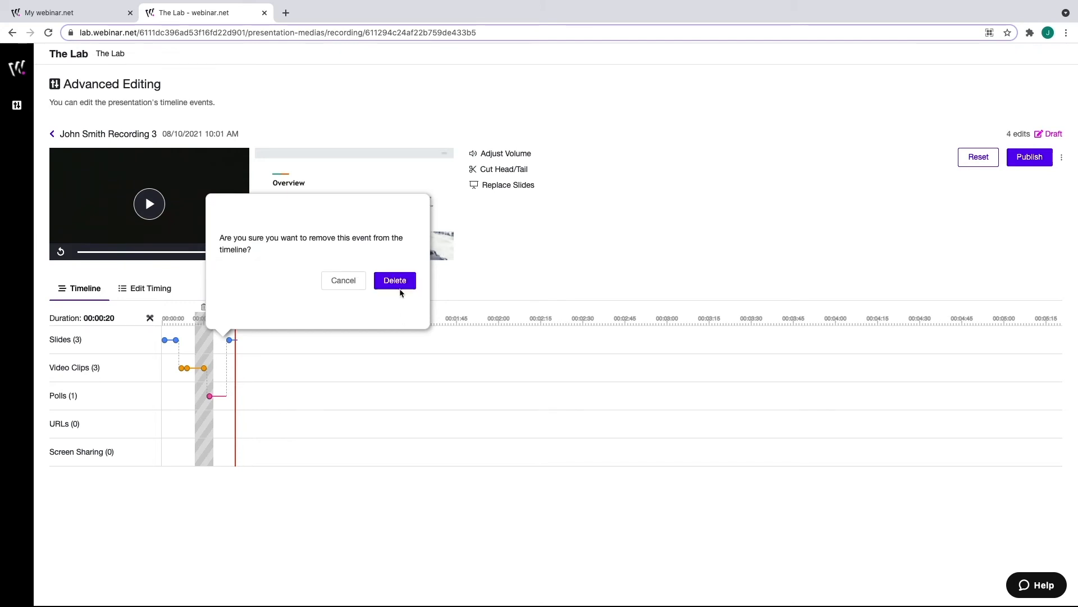
click(390, 285)
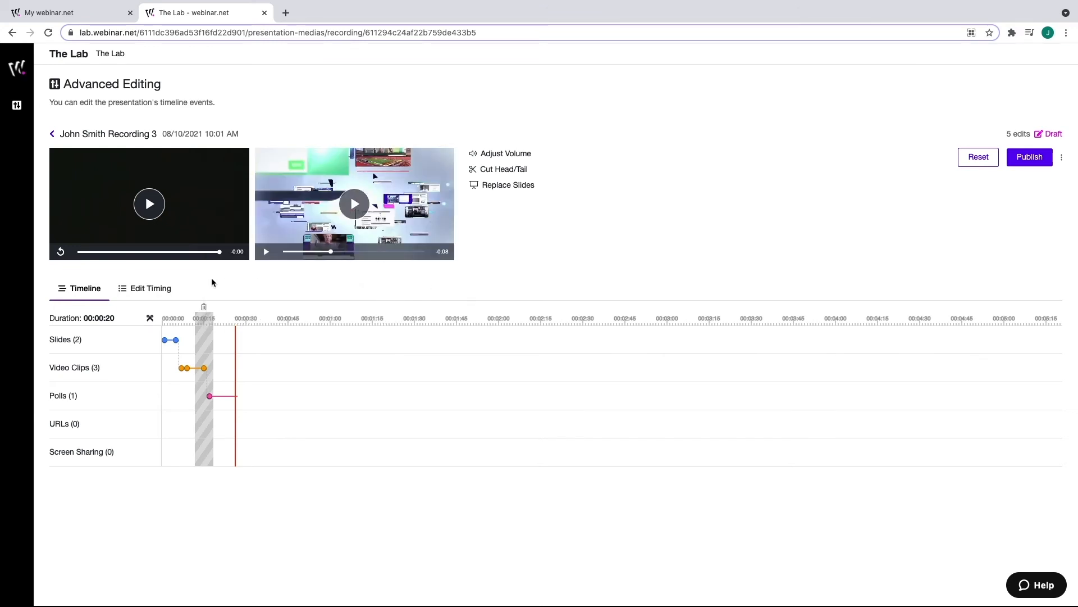
Add a jump point titled "Test" at 00:00:12 to the timing list.
click(154, 288)
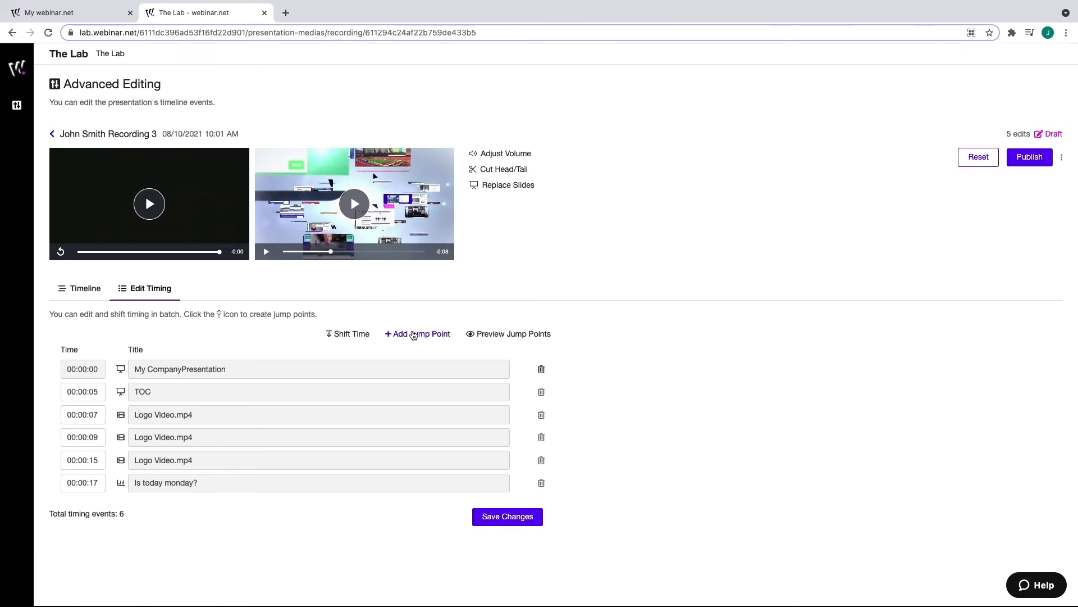
click(414, 335)
click(446, 328)
key(BackSpace)
key(BackSpace)
text(12)
key(Tab)
text(Test)
click(646, 365)
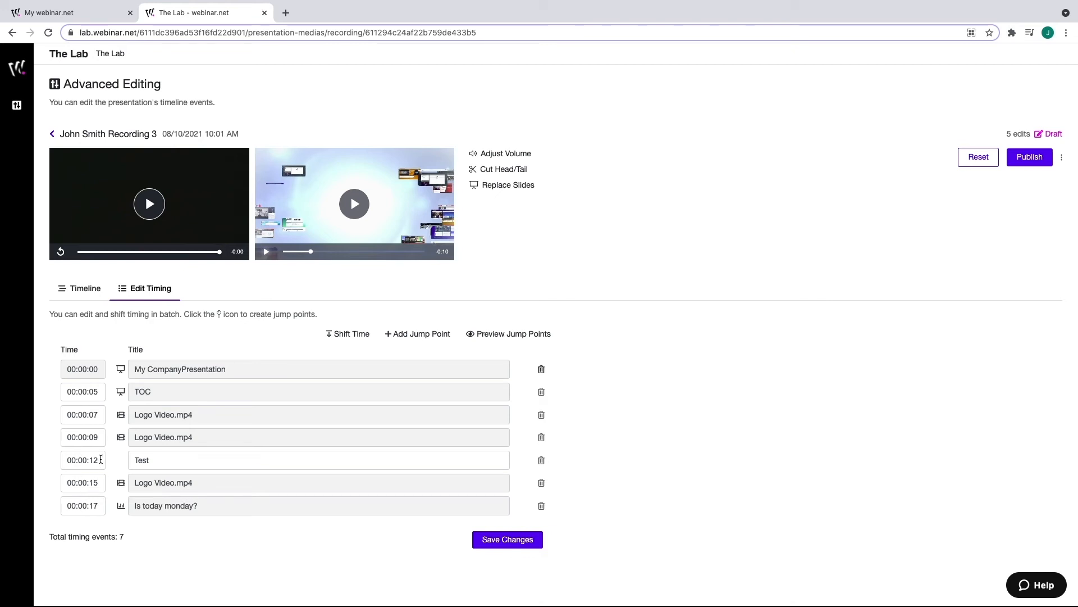
Set the time of the "Is today monday?" poll to 00:00:19 and save the timing changes.
click(100, 483)
click(100, 502)
text(9)
click(526, 549)
click(526, 549)
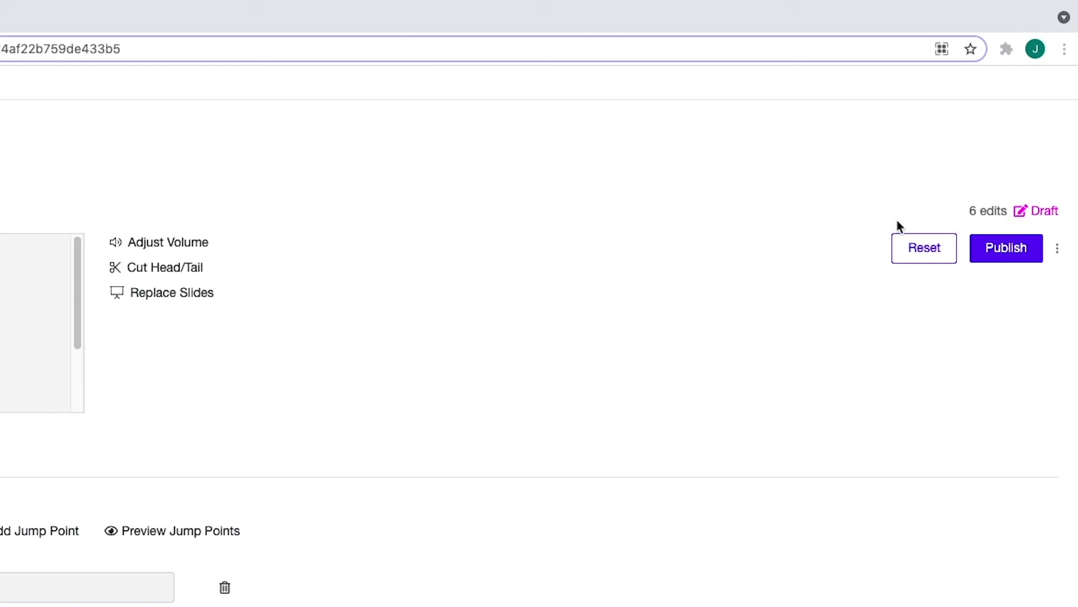
Publish the draft edits of the recording.
click(928, 253)
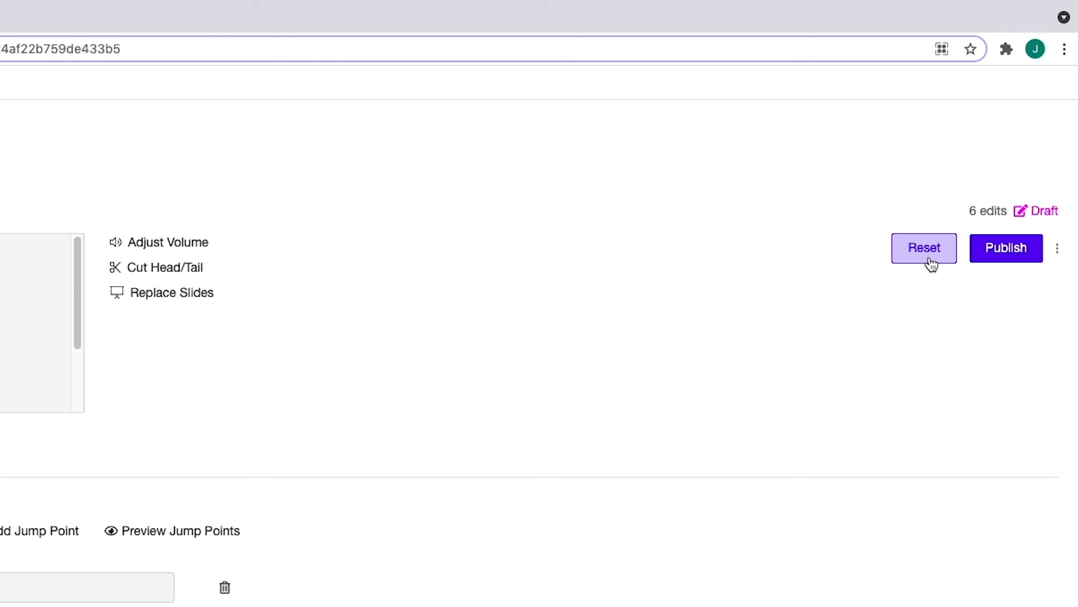
click(993, 254)
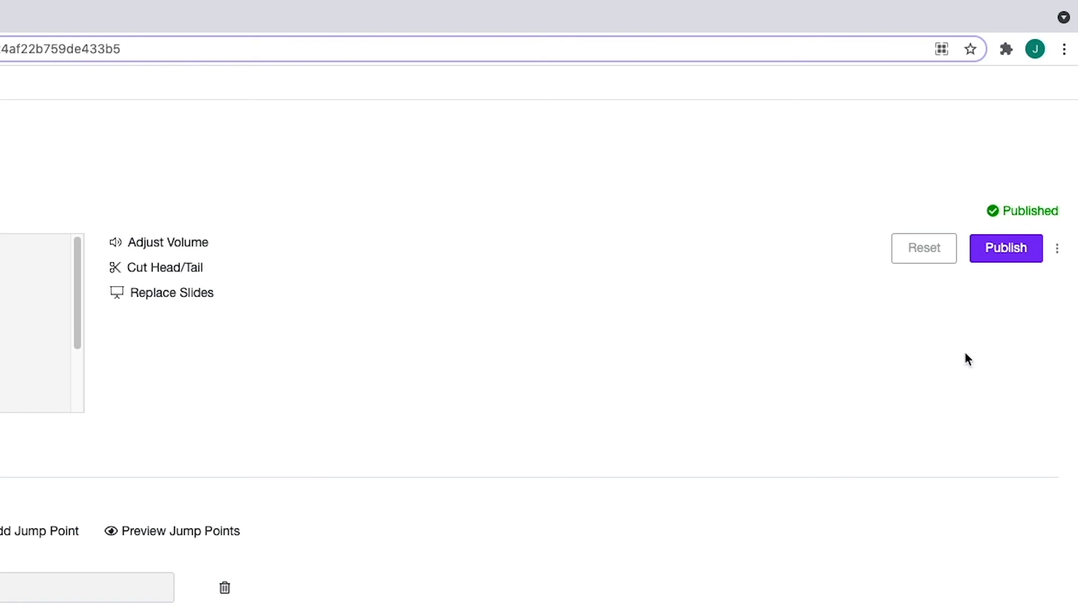
Reset all edits to return the presentation to its original state.
click(1057, 252)
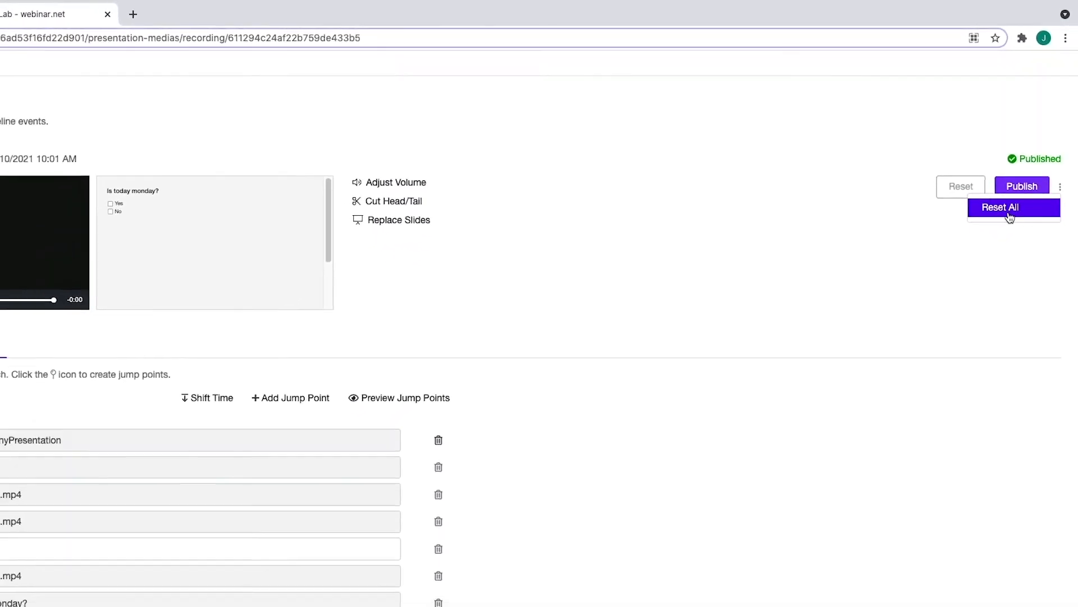
click(1003, 224)
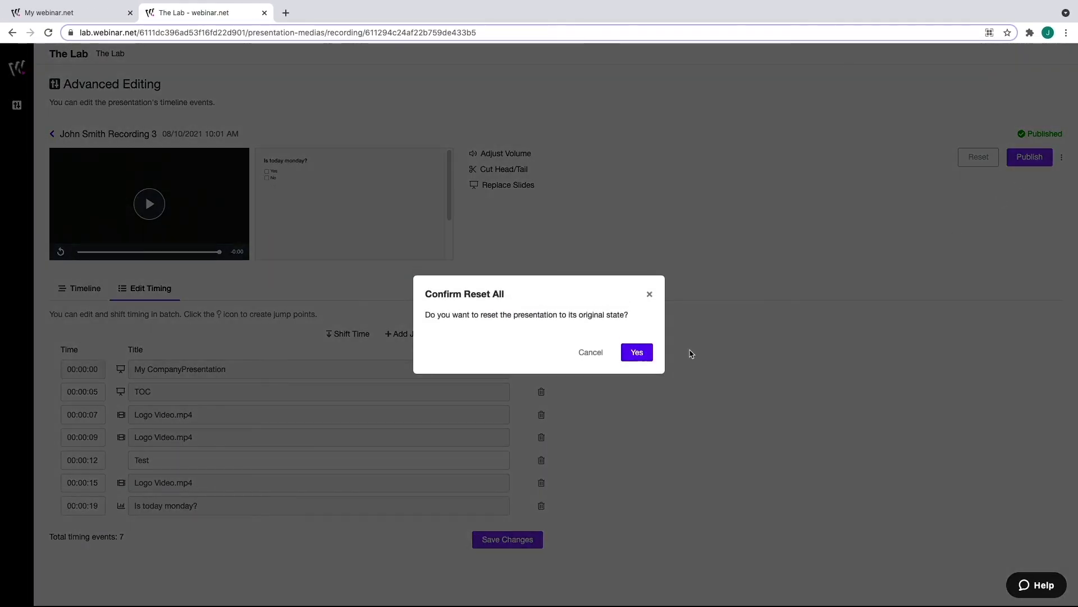
click(627, 358)
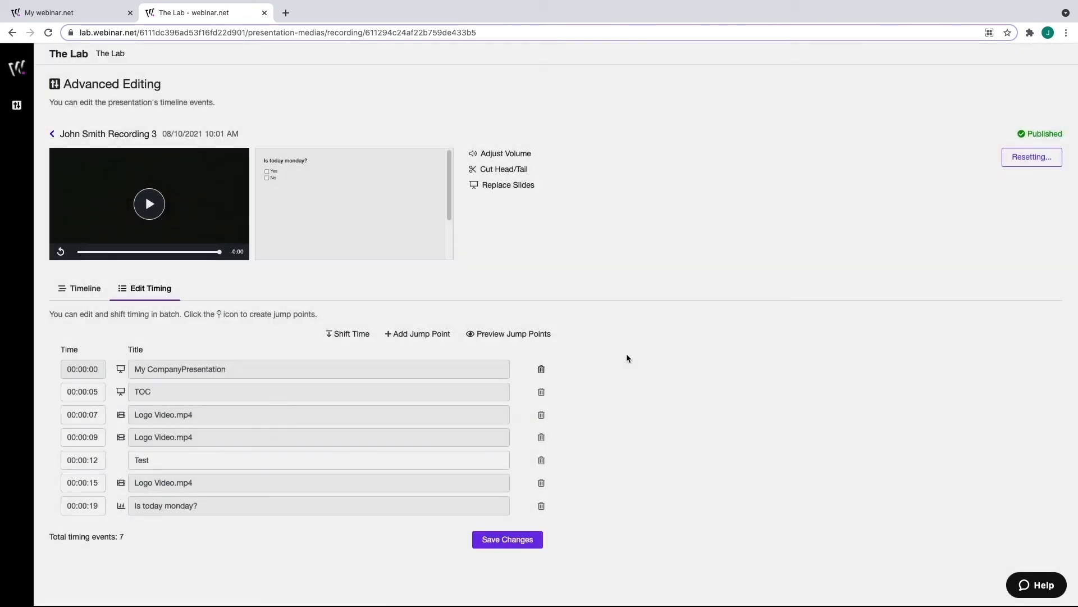